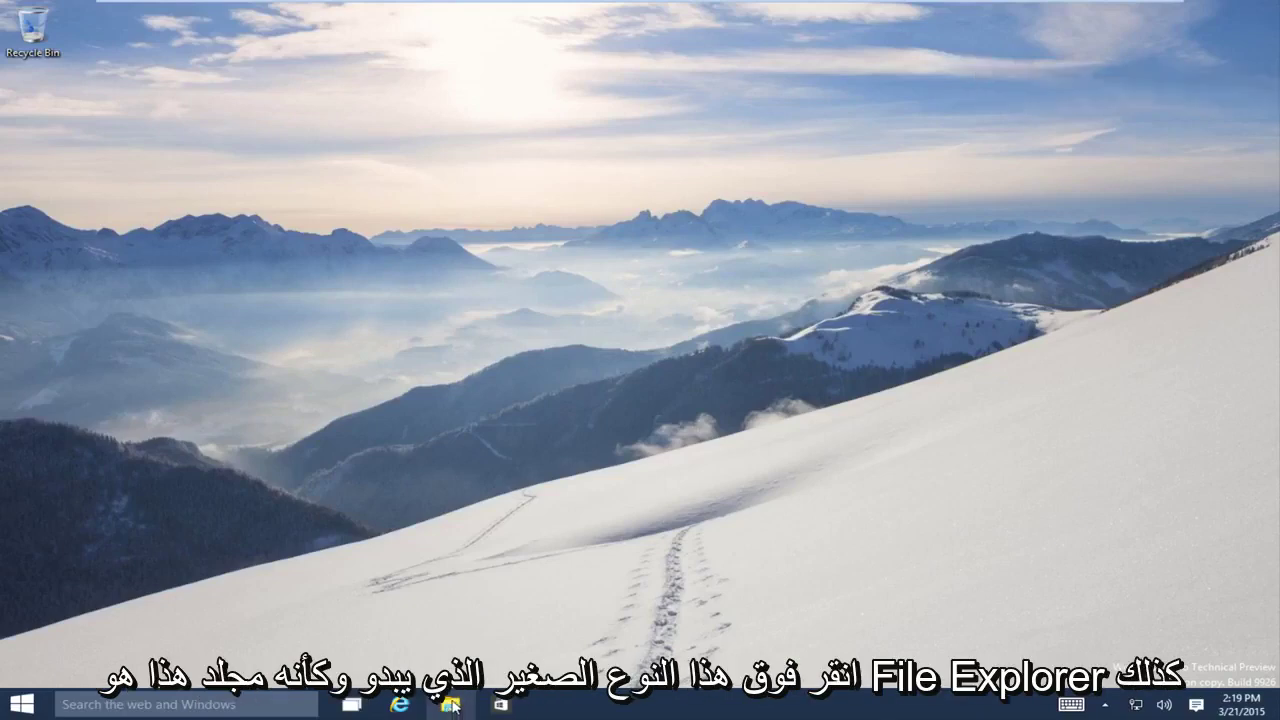
- Open File Explorer and browse to Local Disk (C:) > Users > Test Machine
{"action": "left_click", "coordinate": [451, 705]}
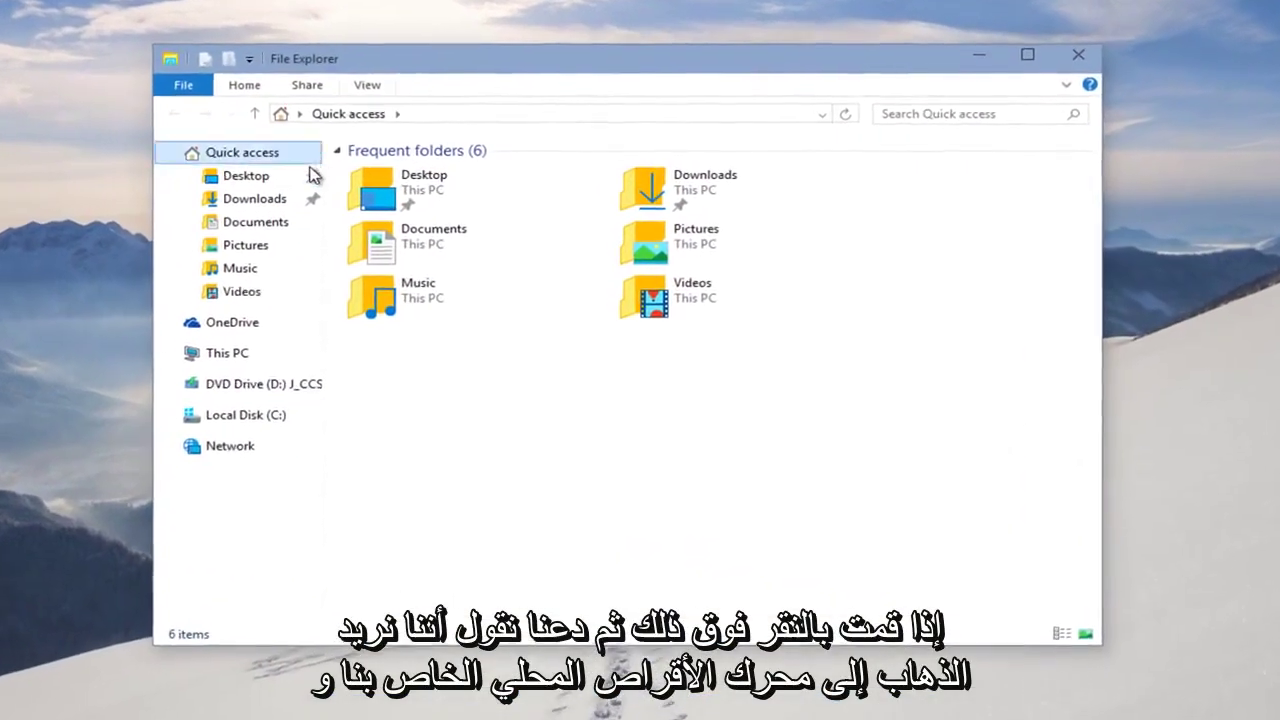
{"action": "left_click", "coordinate": [186, 437]}
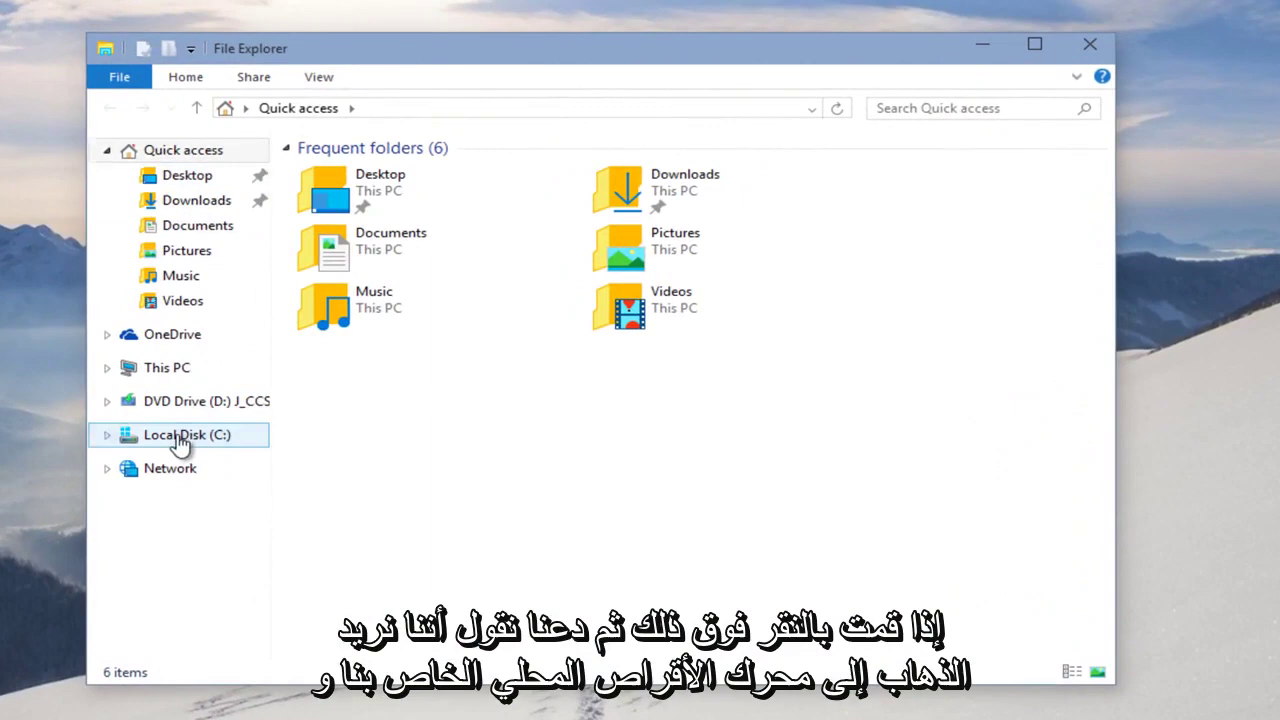
{"action": "left_click", "coordinate": [355, 218]}
{"action": "double_click", "coordinate": [355, 218]}
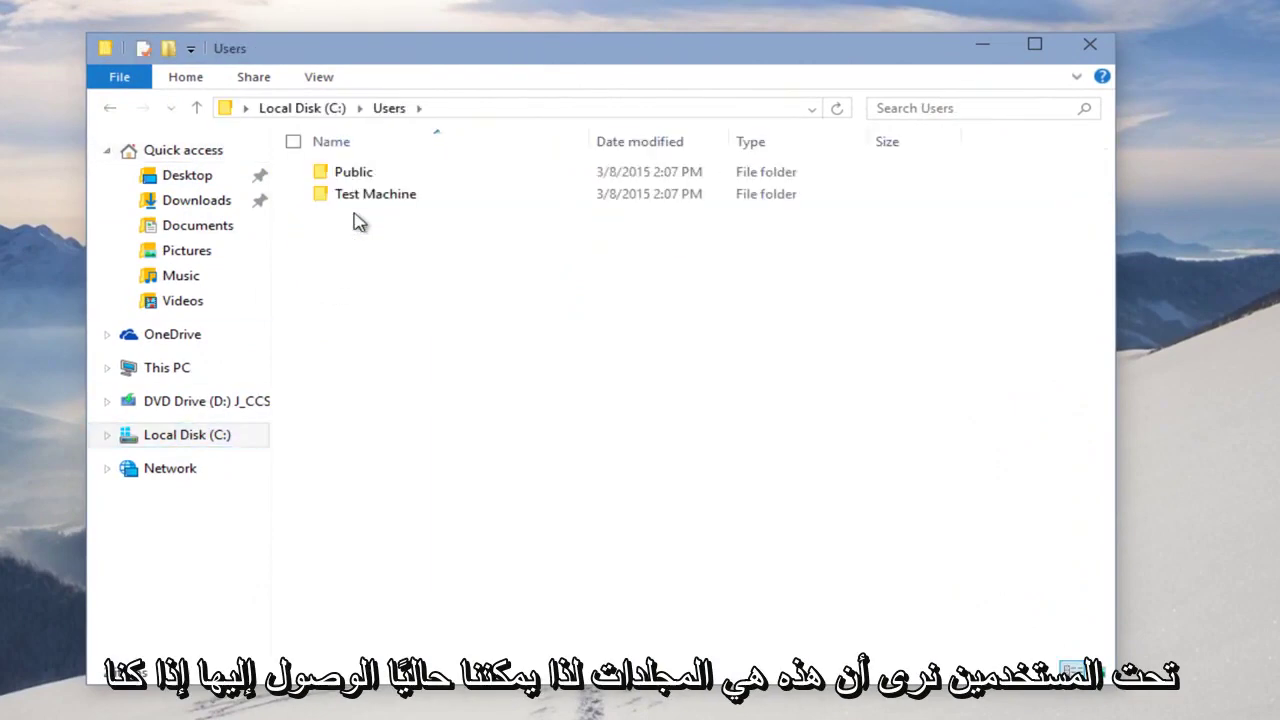
{"action": "double_click", "coordinate": [366, 194]}
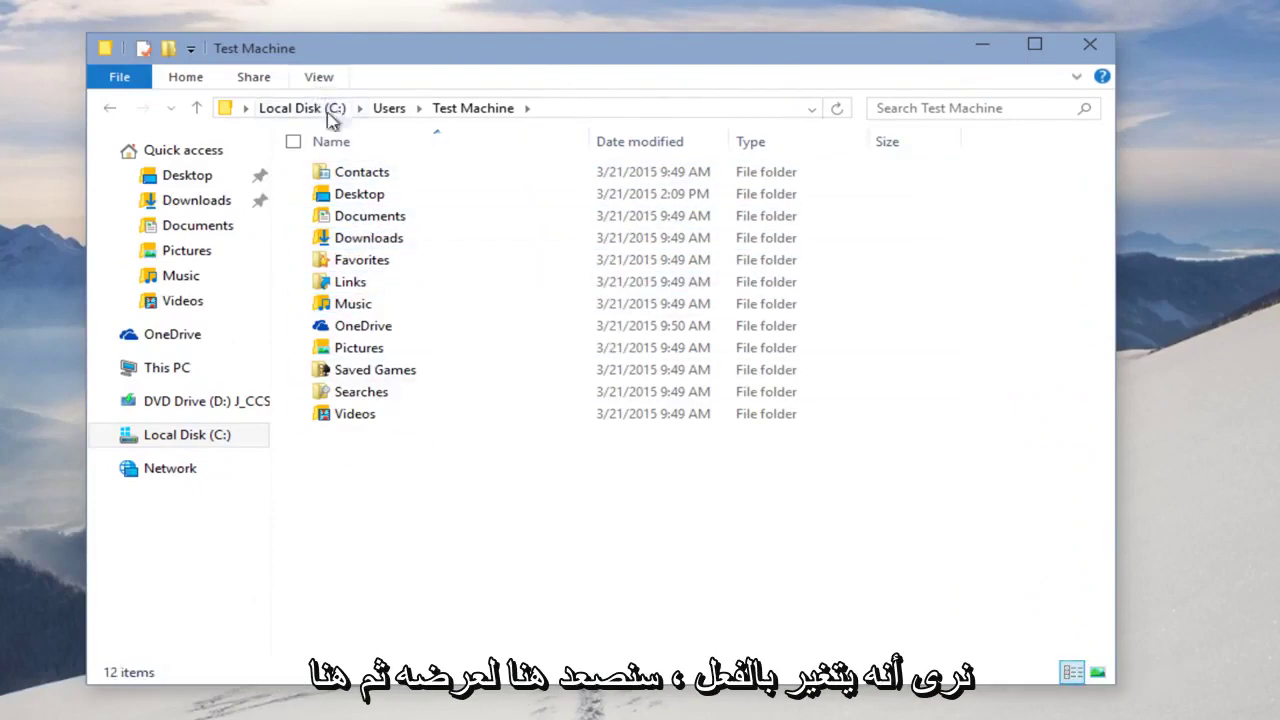
{"action": "left_click", "coordinate": [319, 79]}
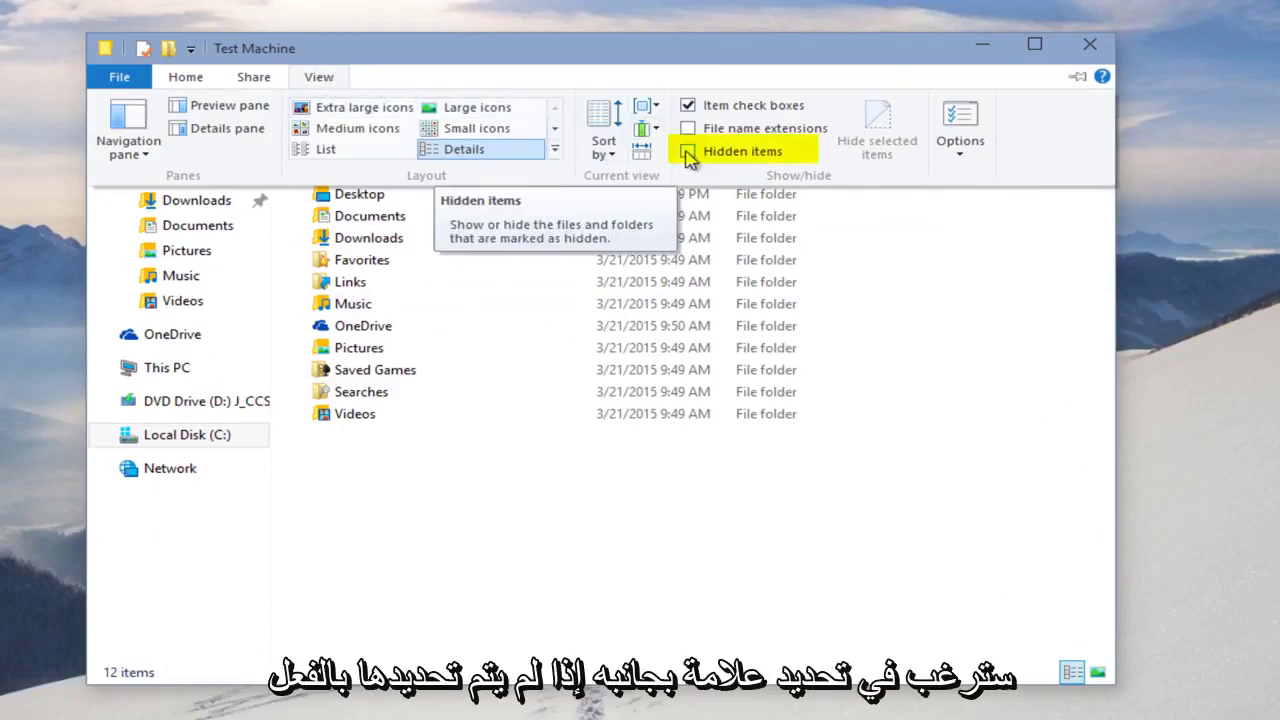
{"action": "left_click", "coordinate": [687, 153]}
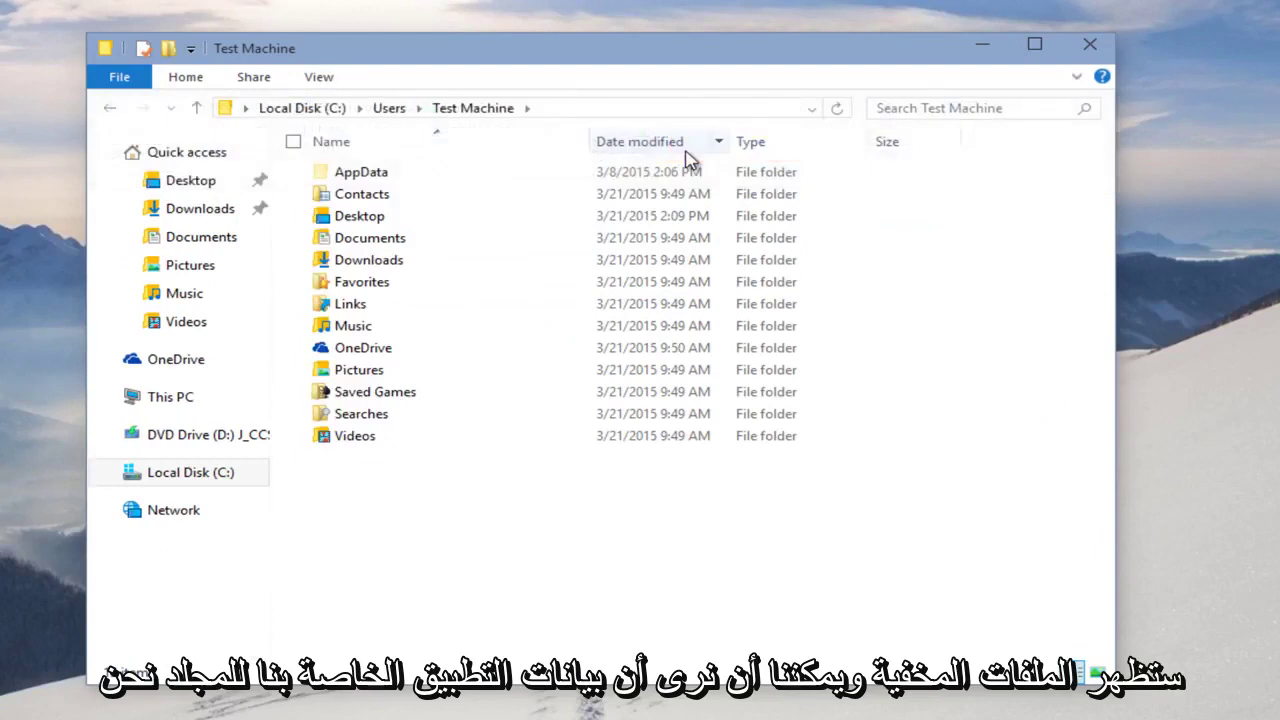
{"action": "left_click", "coordinate": [352, 178]}
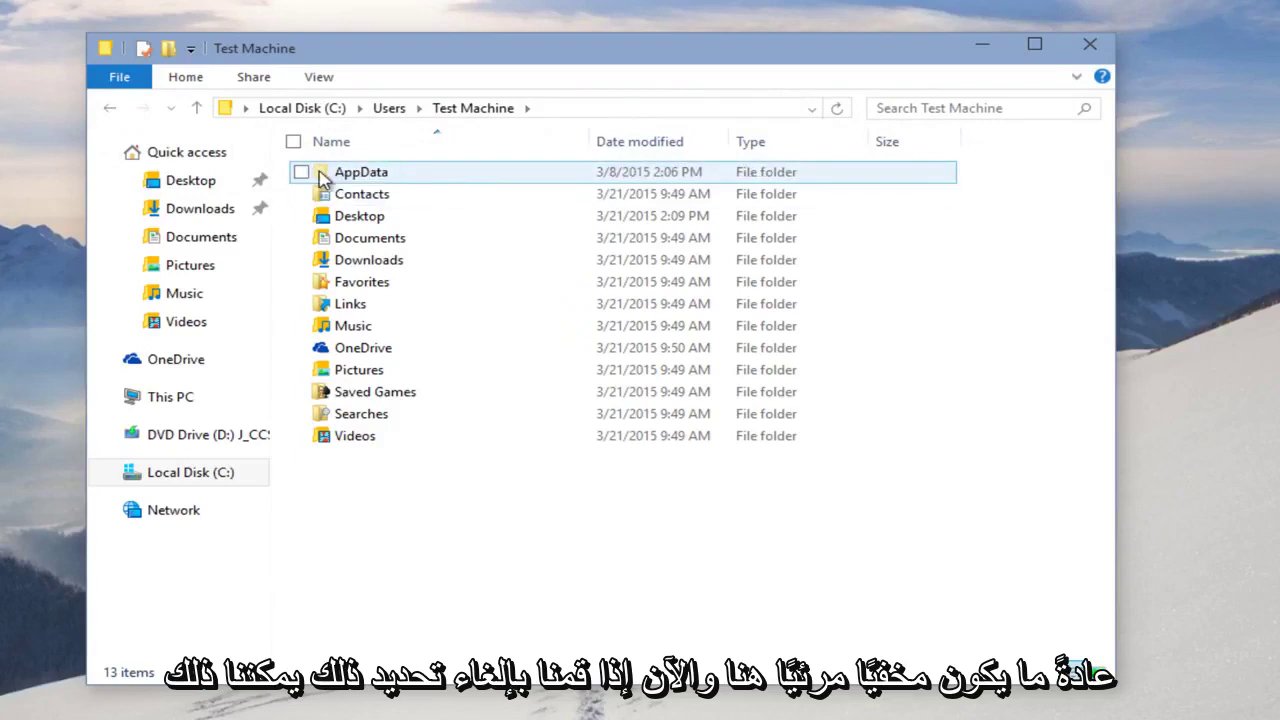
{"action": "left_click", "coordinate": [318, 78]}
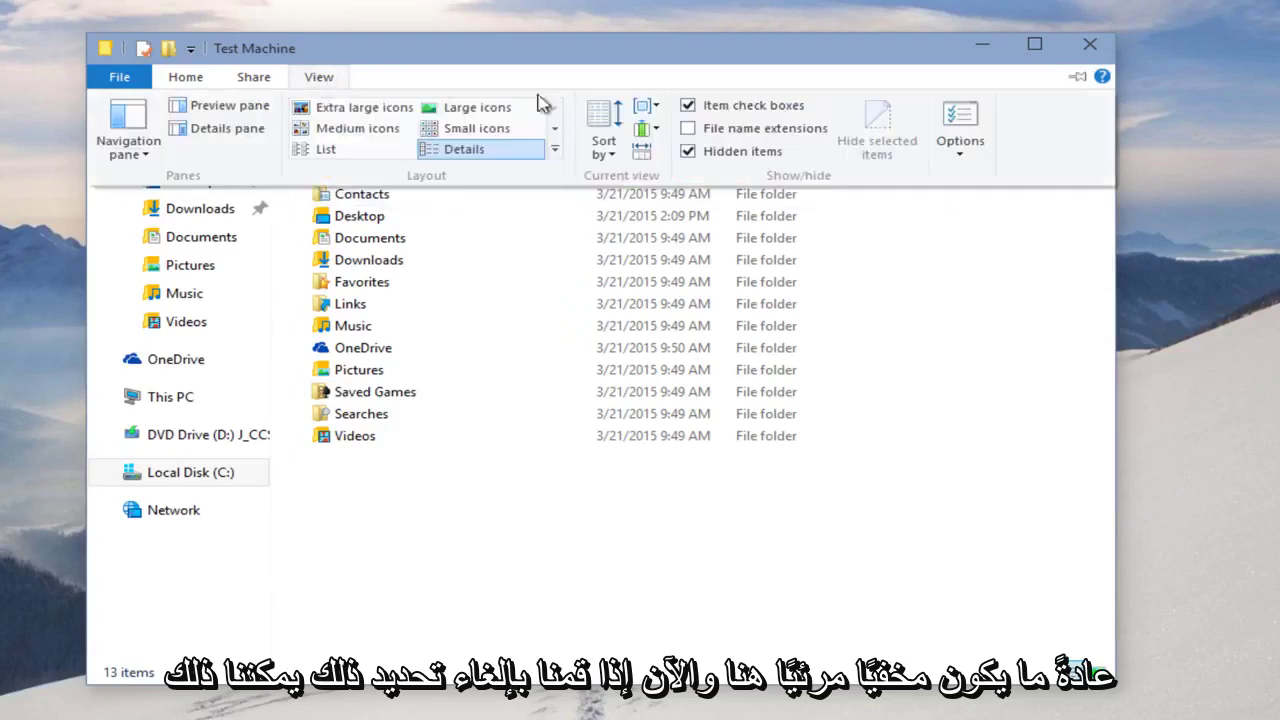
{"action": "left_click", "coordinate": [688, 152]}
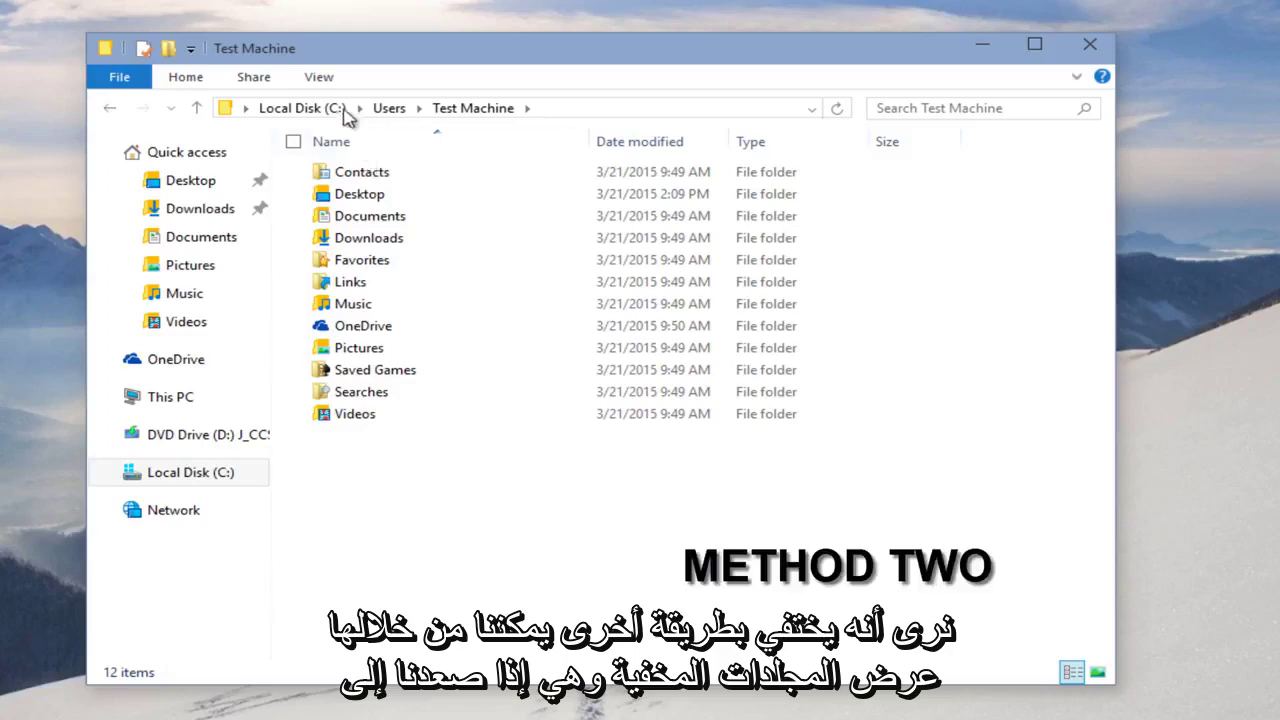
- In Folder Options' View tab, select Show hidden files, folders, and drives and apply
{"action": "left_click", "coordinate": [319, 78]}
{"action": "left_click", "coordinate": [960, 153]}
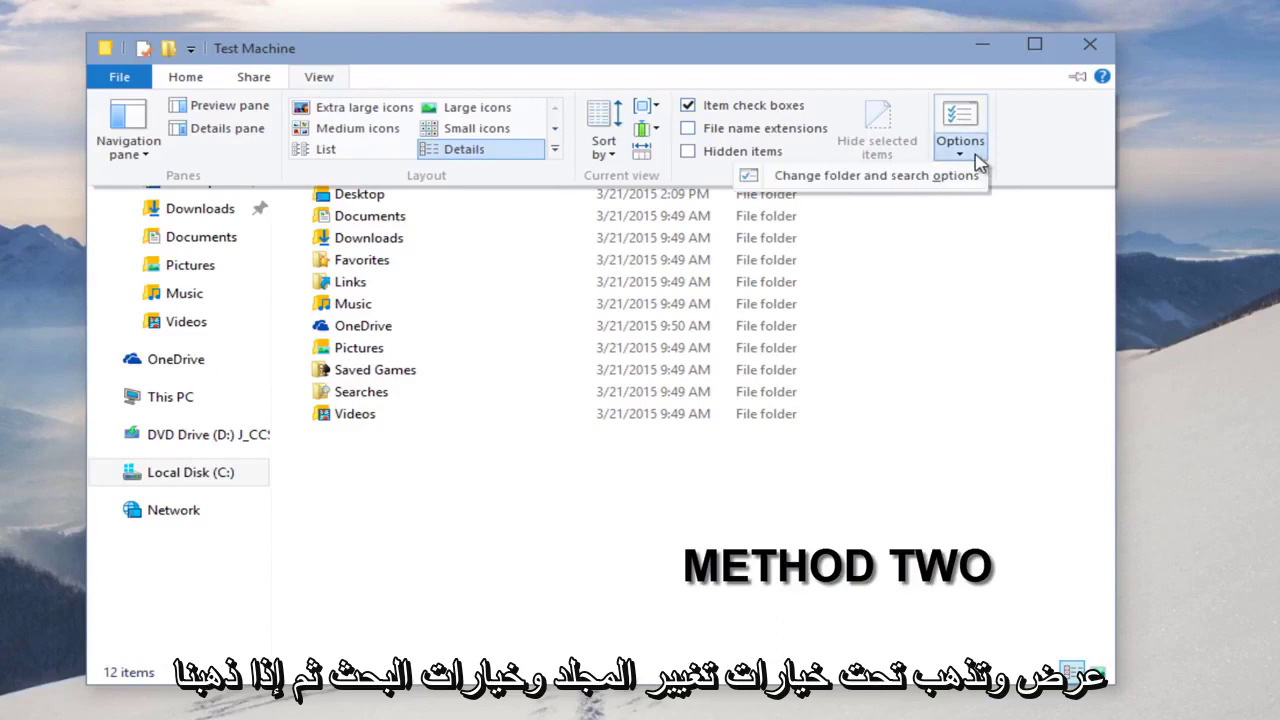
{"action": "left_click", "coordinate": [857, 178]}
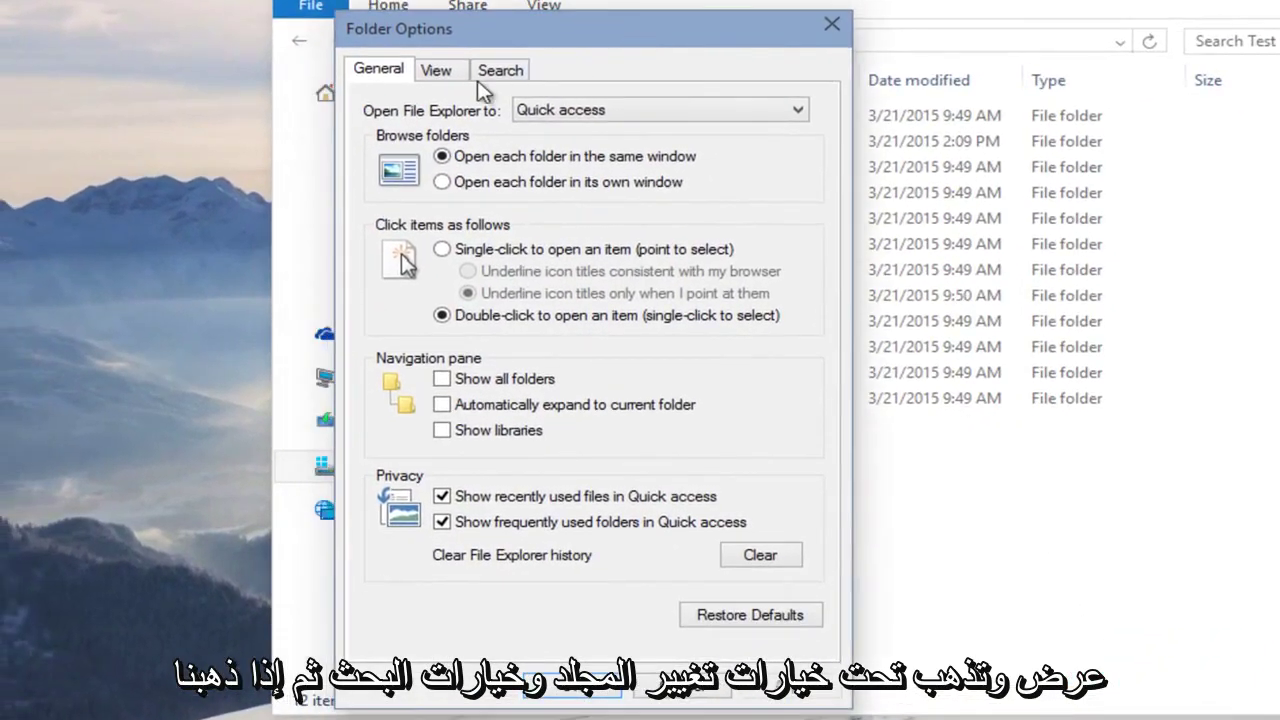
{"action": "left_click", "coordinate": [437, 72]}
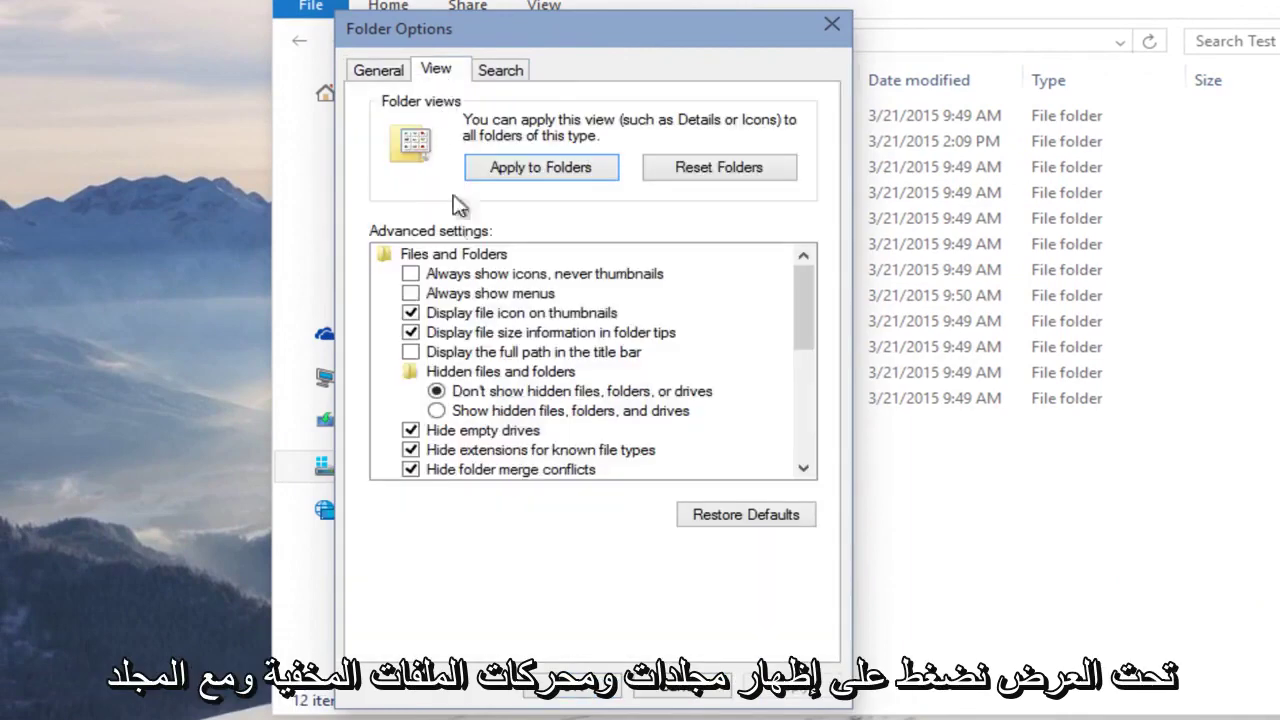
{"action": "left_click", "coordinate": [437, 411]}
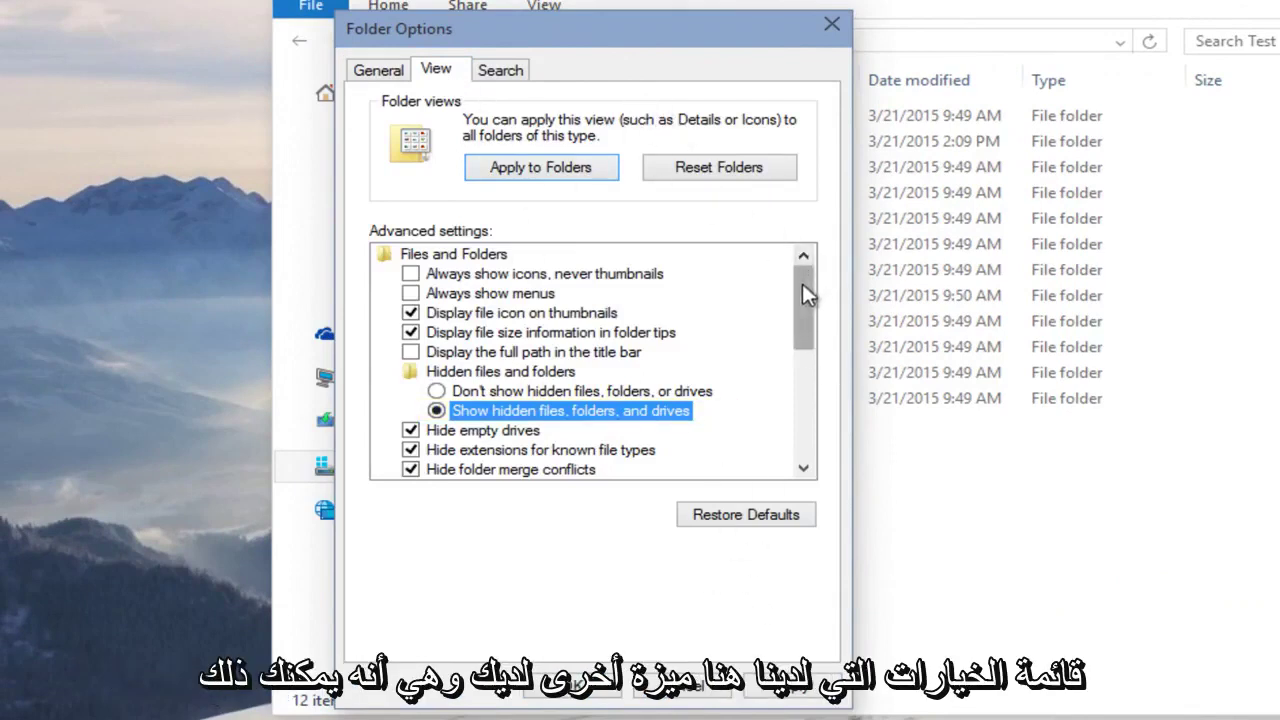
{"action": "left_click_drag", "start_coordinate": [806, 281], "coordinate": [806, 359]}
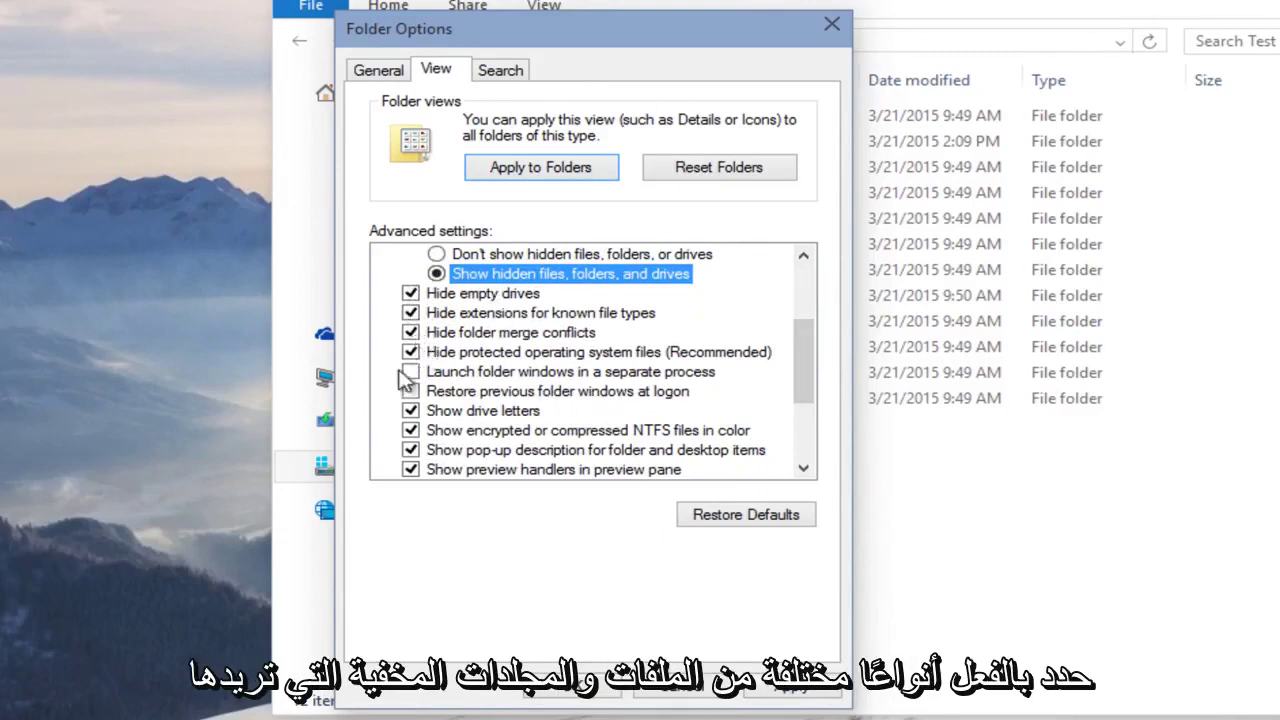
{"action": "scroll", "coordinate": [800, 374], "scroll_direction": "down", "scroll_amount": 1}
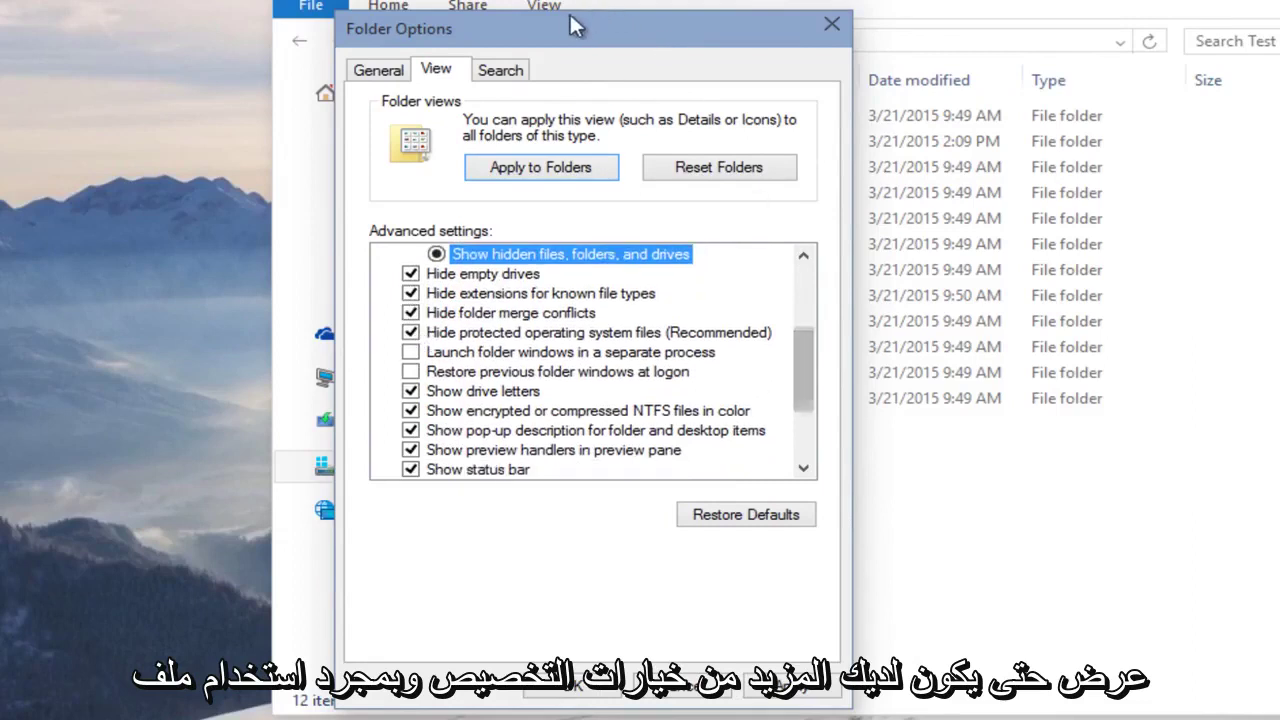
{"action": "left_click_drag", "start_coordinate": [563, 30], "coordinate": [708, 138]}
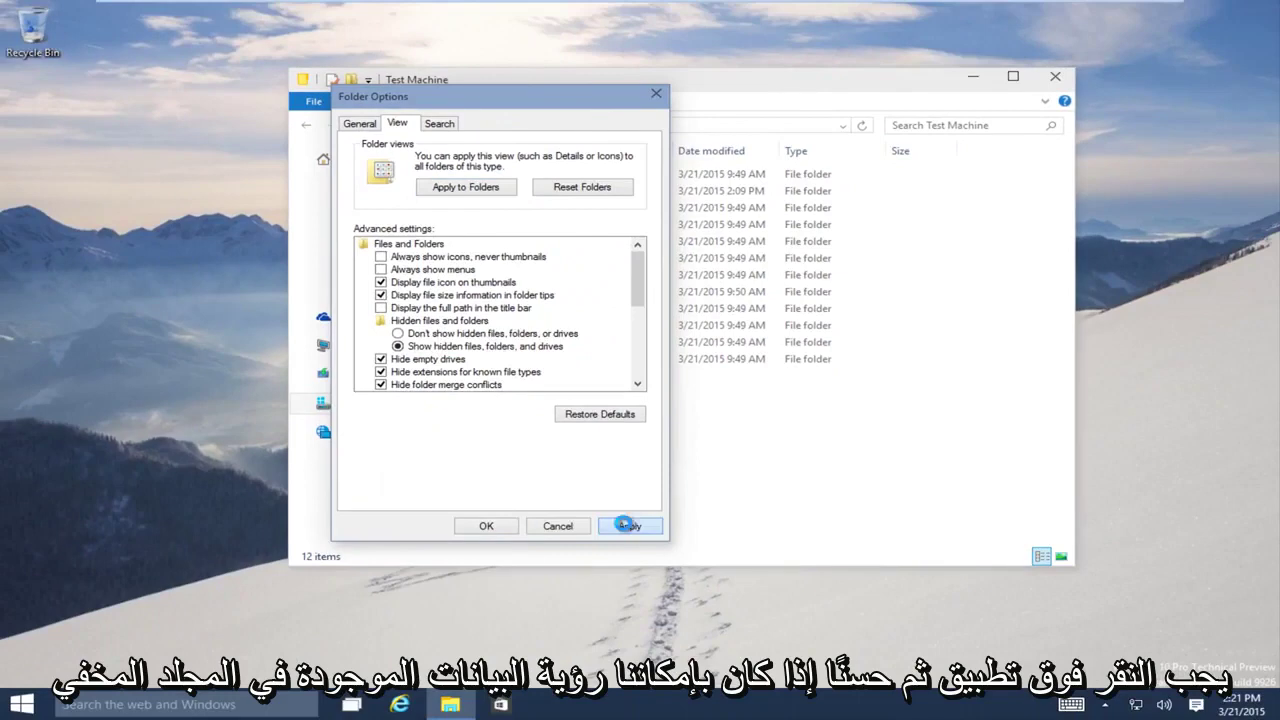
{"action": "left_click", "coordinate": [629, 526]}
{"action": "left_click", "coordinate": [490, 526]}
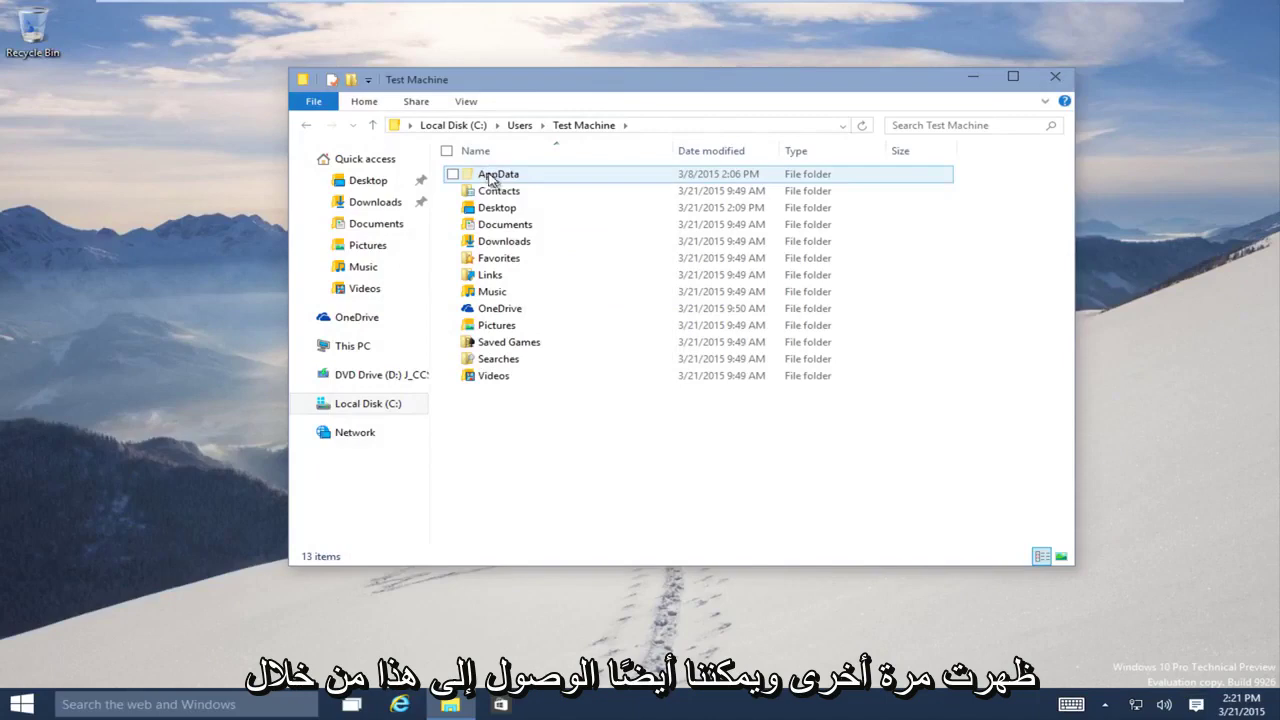
- Confirm Hidden items is ticked on the View tab, then close the Test Machine window
{"action": "left_click", "coordinate": [465, 103]}
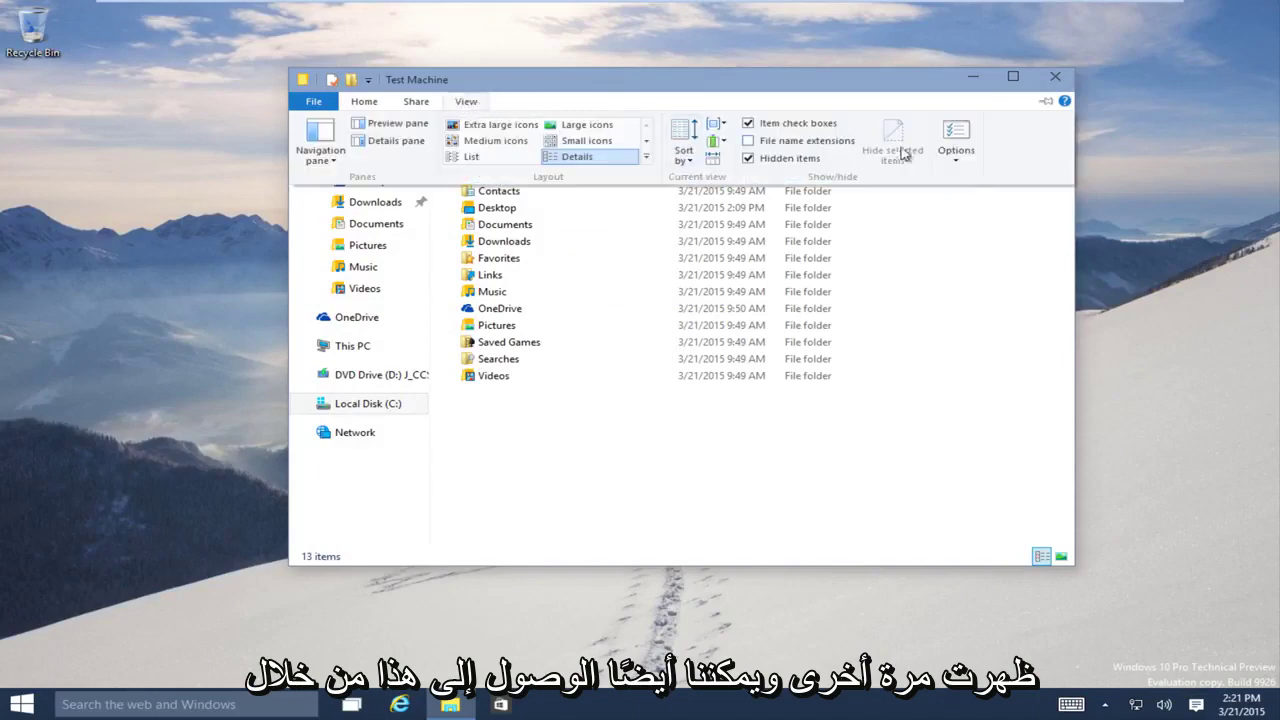
{"action": "left_click", "coordinate": [1055, 76]}
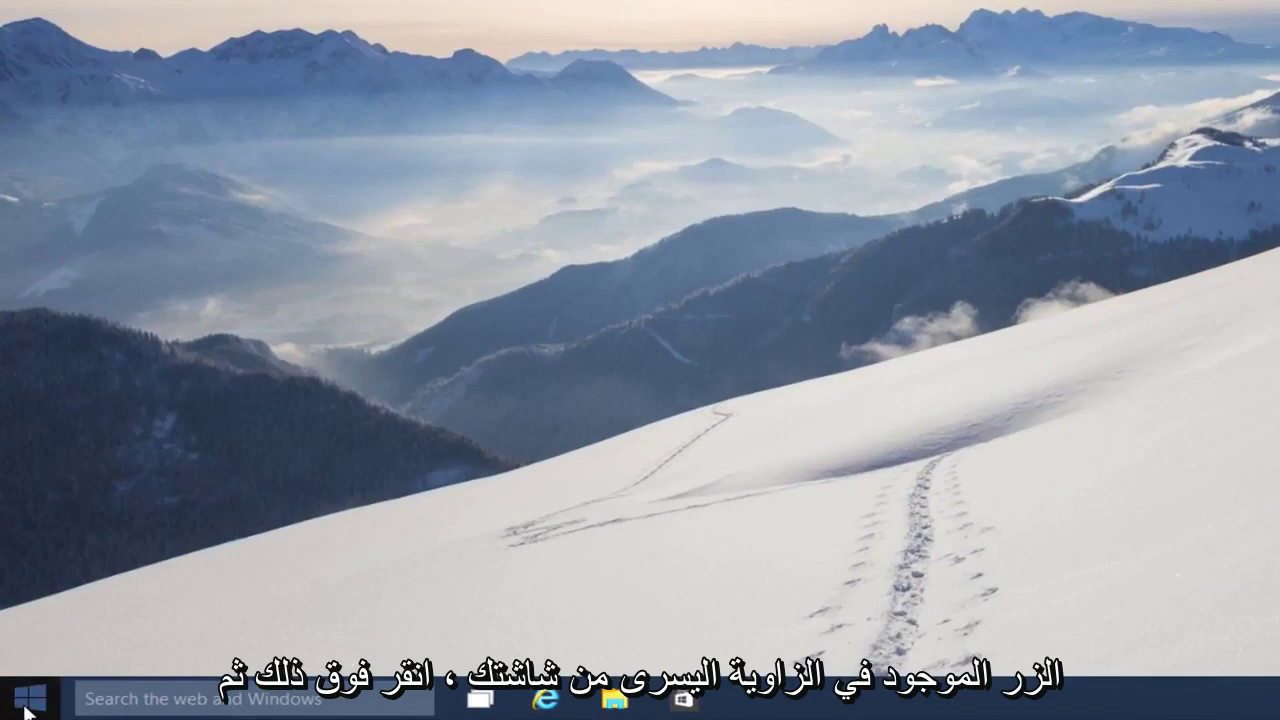
- Reopen File Explorer from Start and tick Hidden items on the View tab
{"action": "left_click", "coordinate": [27, 708]}
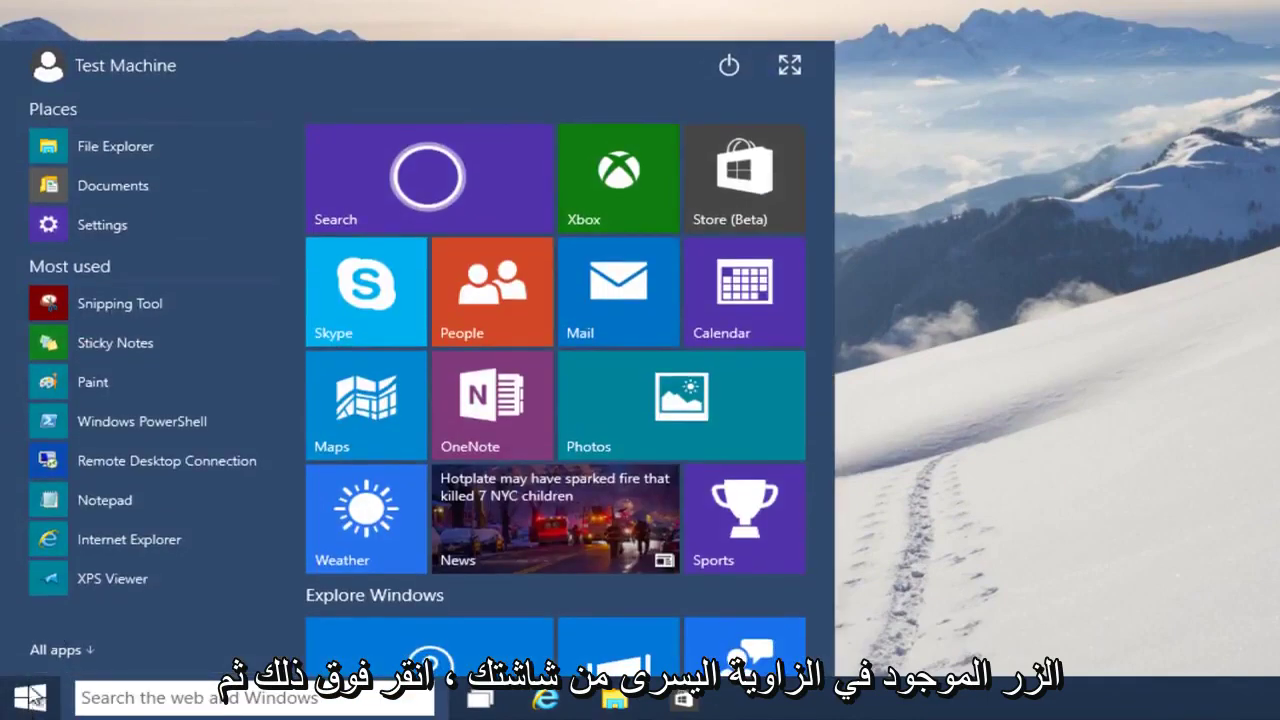
{"action": "left_click", "coordinate": [83, 149]}
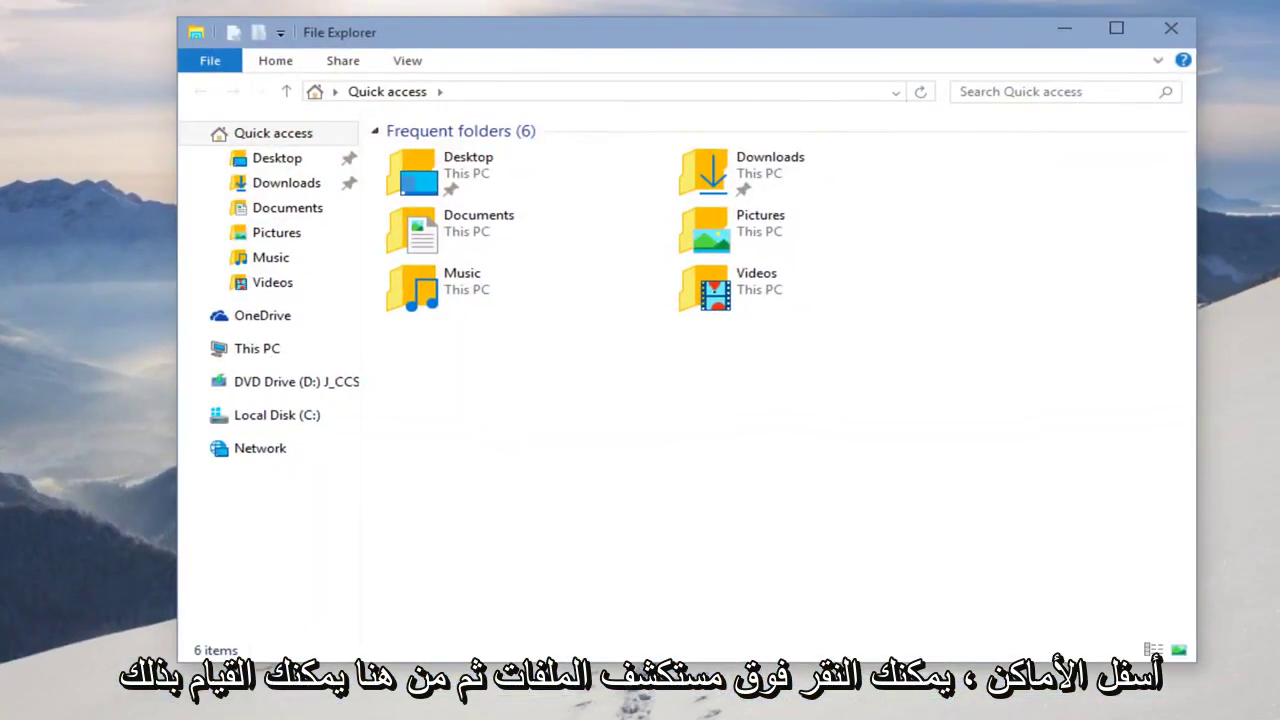
{"action": "left_click", "coordinate": [402, 64]}
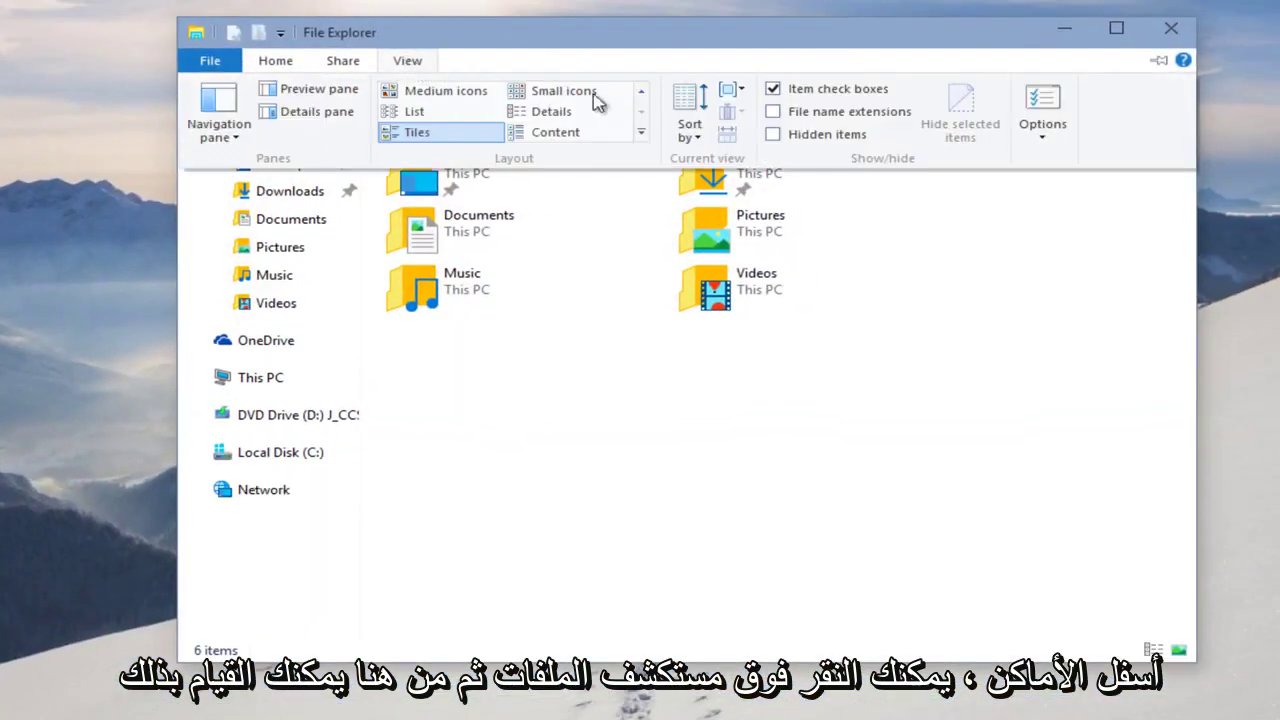
{"action": "left_click", "coordinate": [772, 137]}
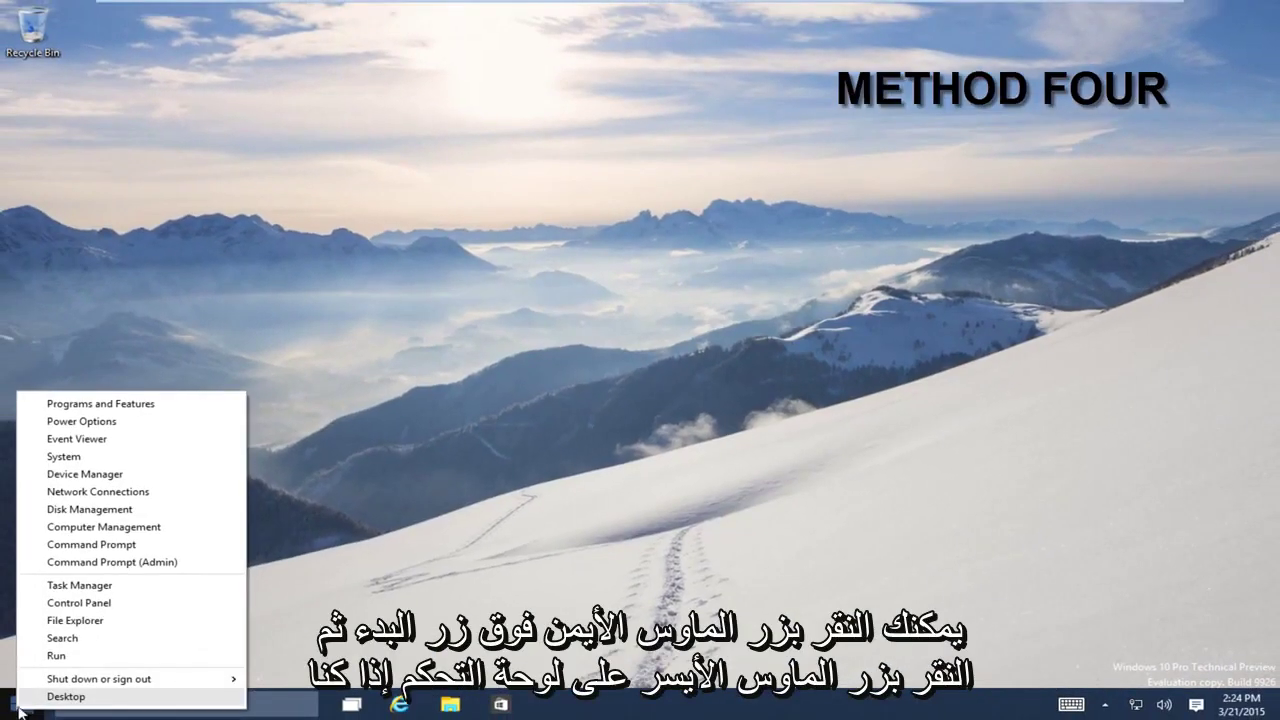
- Open Control Panel, keep View by Category, and go to Appearance and Personalization
{"action": "left_click", "coordinate": [72, 603]}
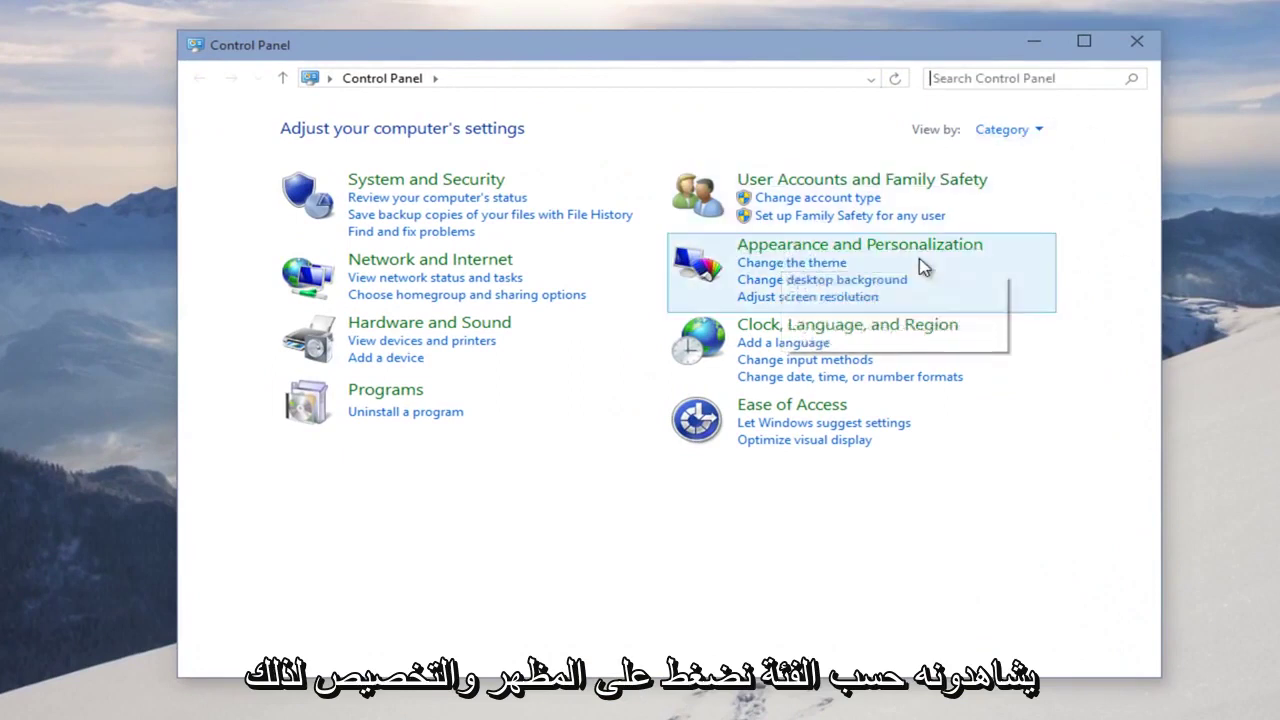
{"action": "left_click", "coordinate": [1032, 131]}
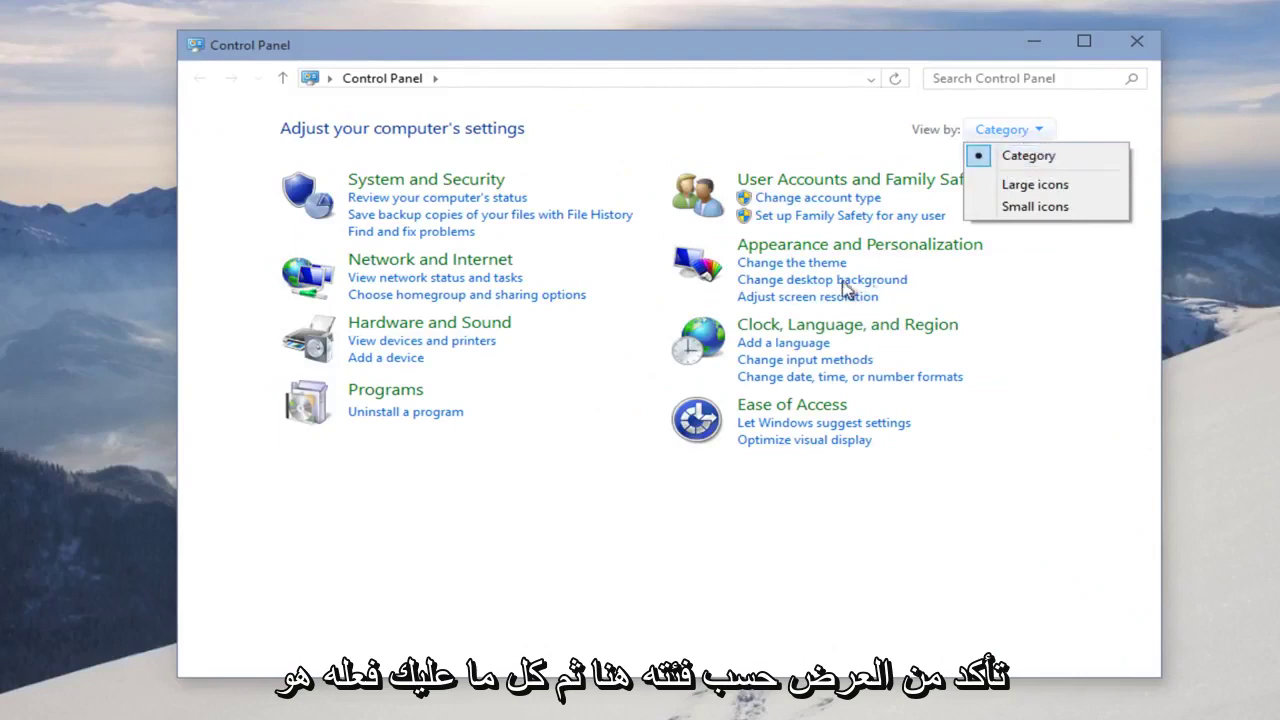
{"action": "left_click", "coordinate": [1076, 345]}
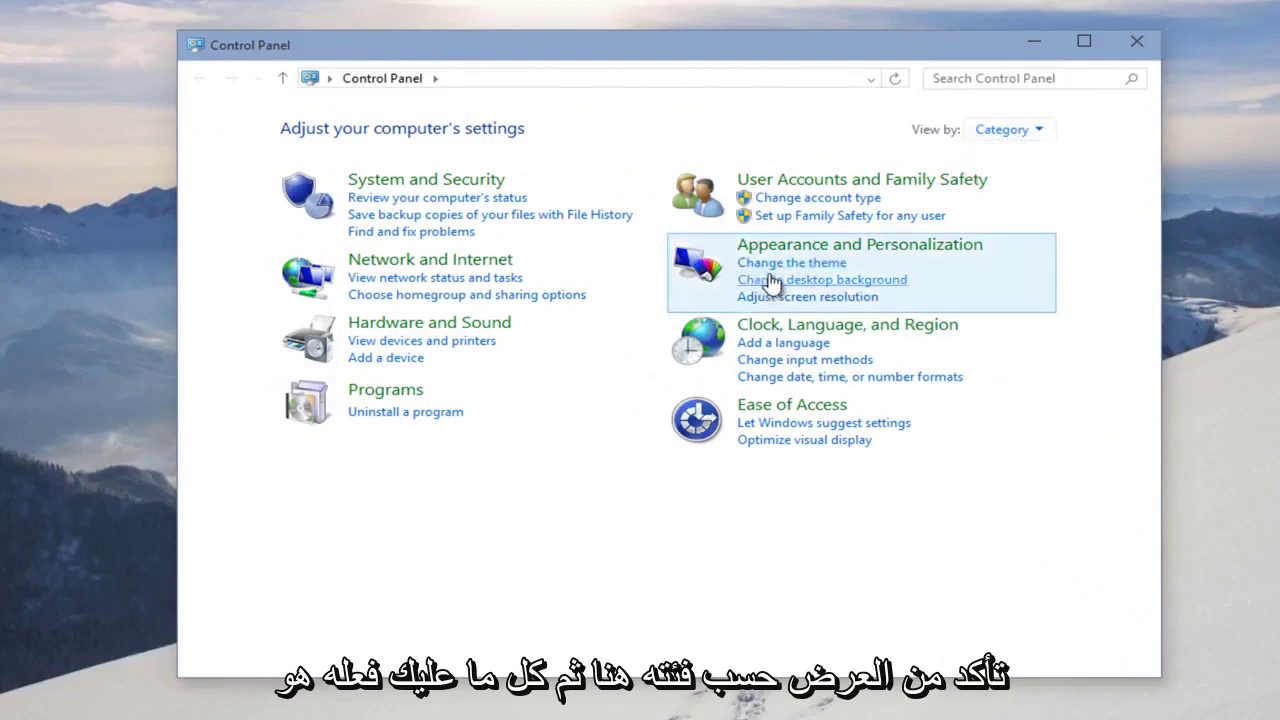
{"action": "left_click", "coordinate": [770, 246]}
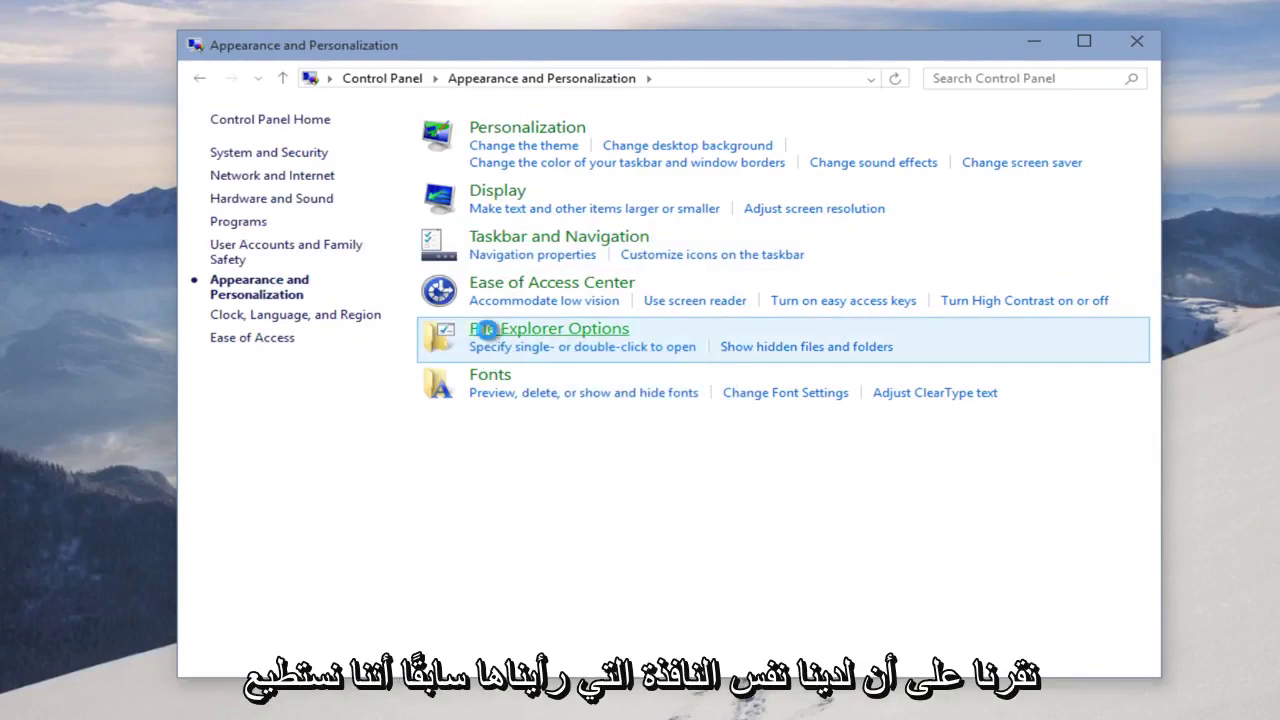
- Open File Explorer Options on its View tab, where Show hidden files, folders, and drives is selected
{"action": "left_click", "coordinate": [490, 333]}
{"action": "left_click_drag", "start_coordinate": [421, 139], "coordinate": [647, 40]}
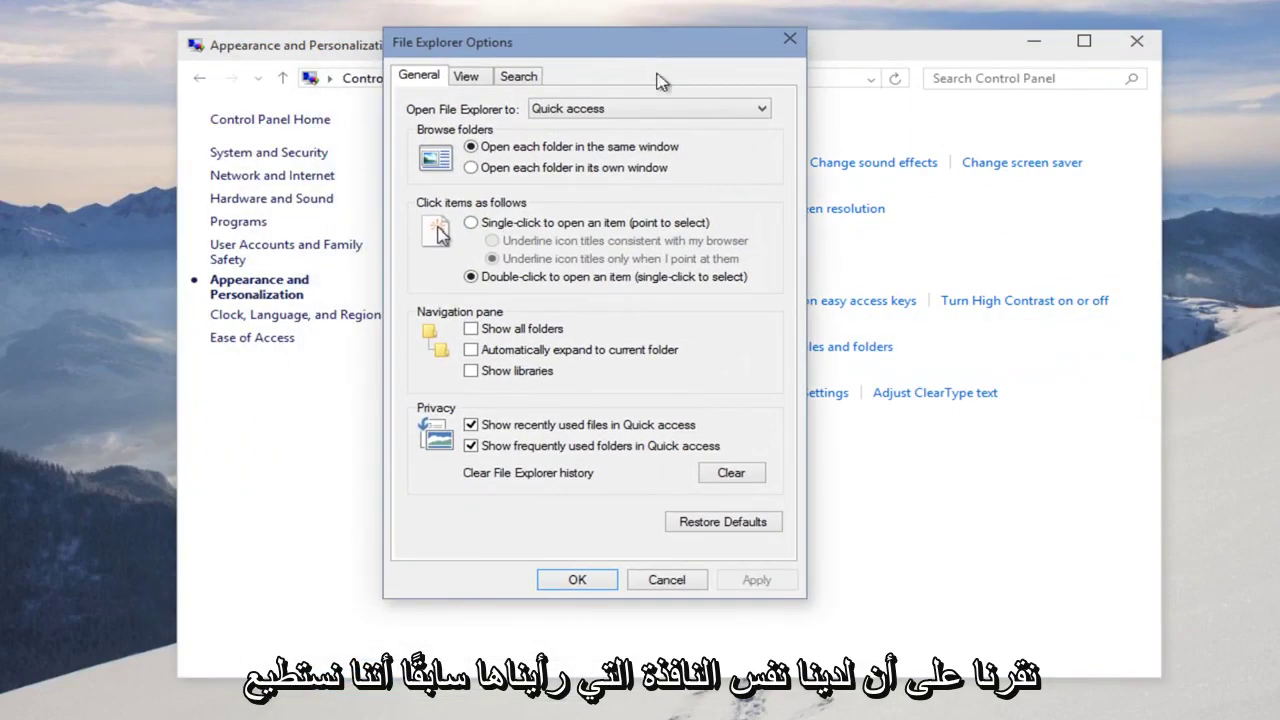
{"action": "left_click", "coordinate": [465, 79]}
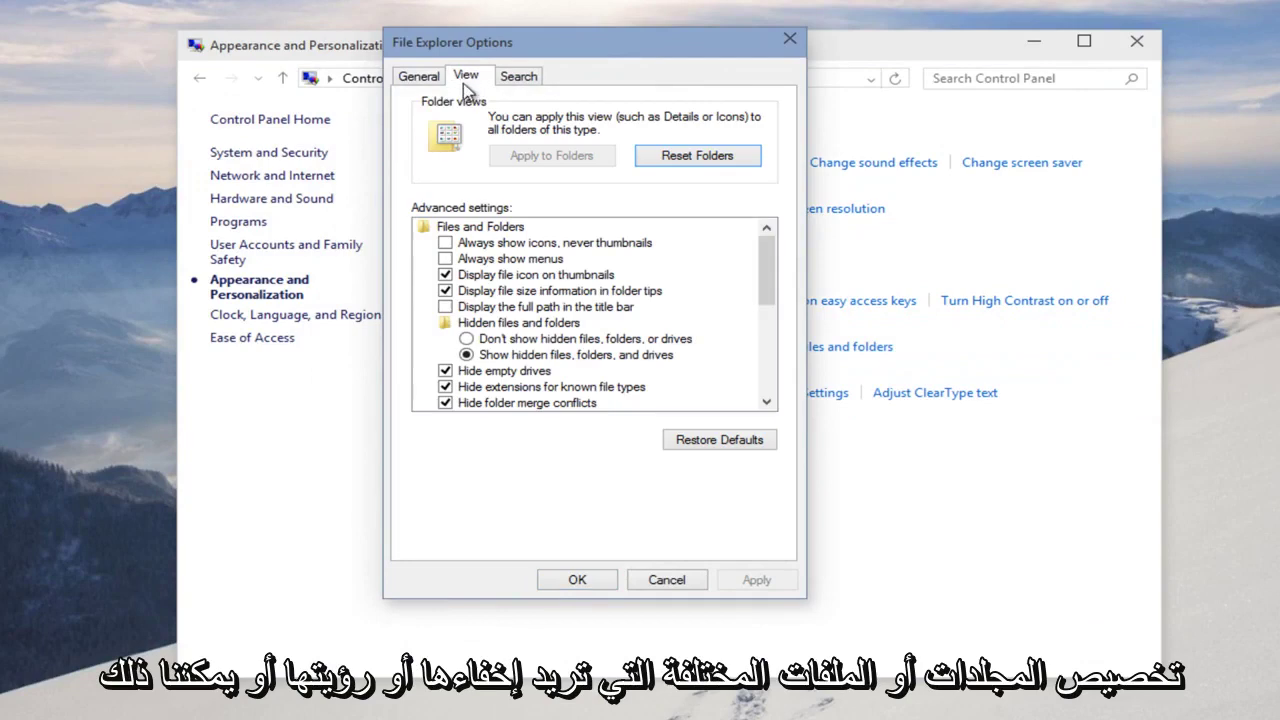
{"action": "mouse_move", "coordinate": [777, 271]}
{"action": "left_mouse_down"}
{"action": "mouse_move", "coordinate": [776, 337]}
{"action": "mouse_move", "coordinate": [766, 277]}
{"action": "left_mouse_up"}
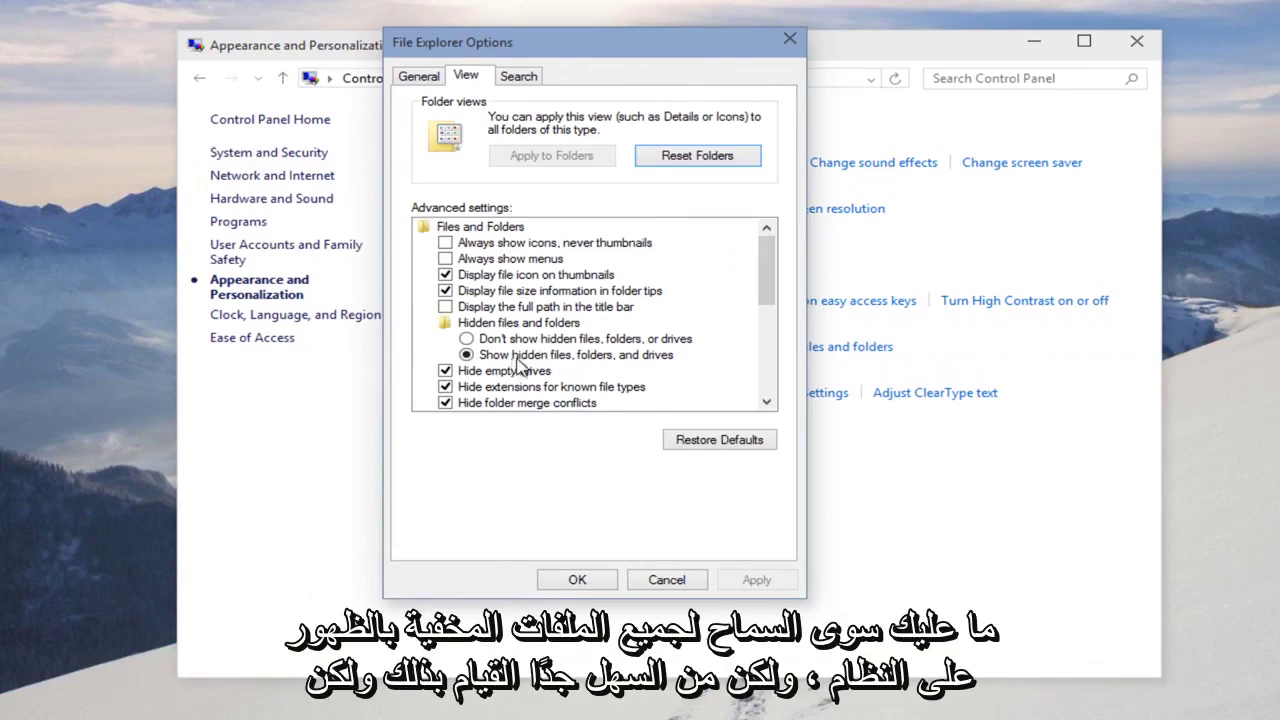
- Cancel the File Explorer Options dialog without making changes
{"action": "left_click", "coordinate": [666, 580]}
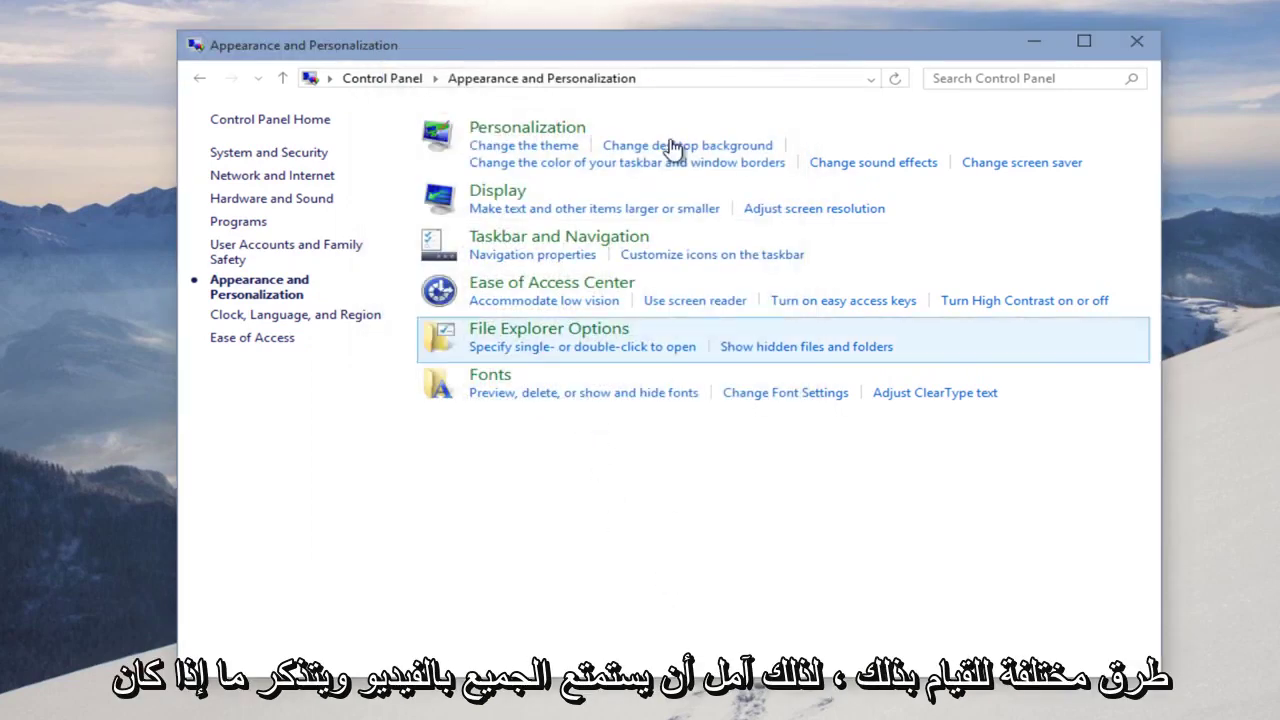